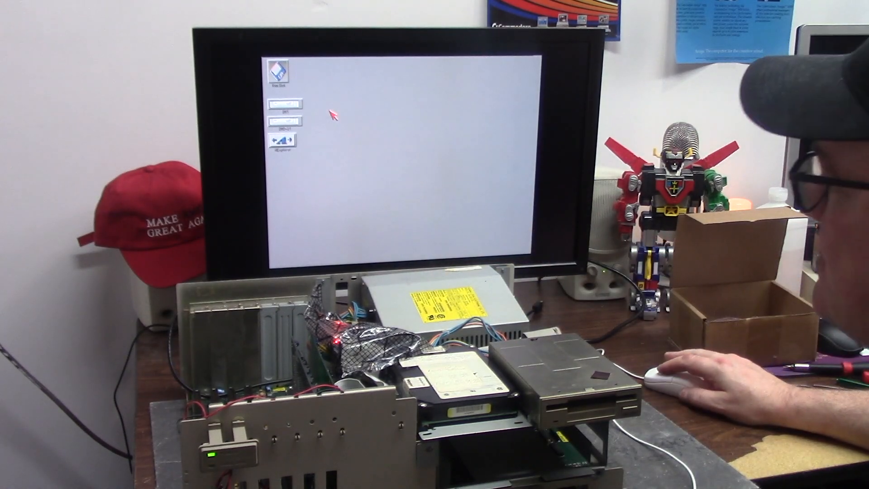
Select the DH0-31 hard disk and open its Prefs drawer
left_click(285, 121)
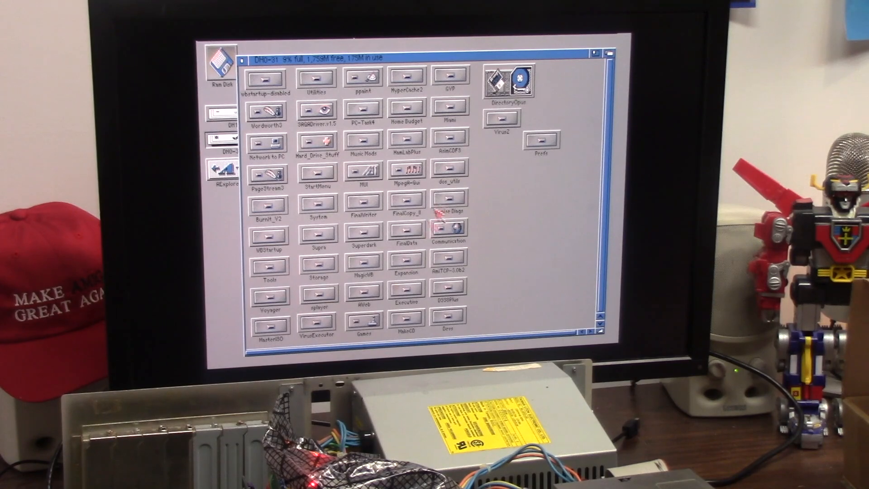
double_click(542, 141)
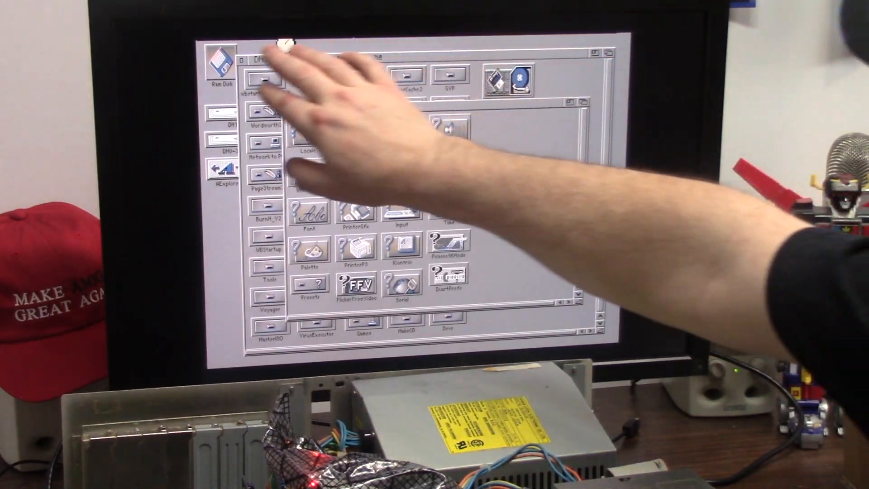
In Overscan preferences, accept the text overscan area at 686 × 223
left_click(350, 140)
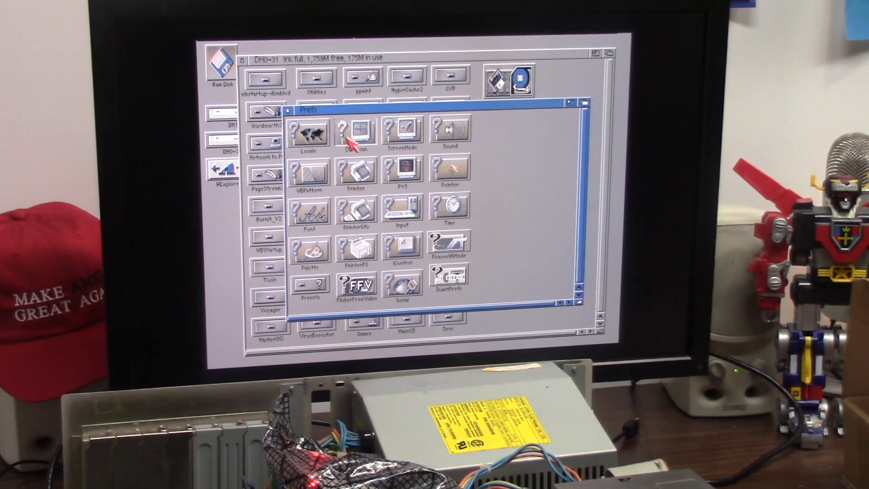
double_click(350, 140)
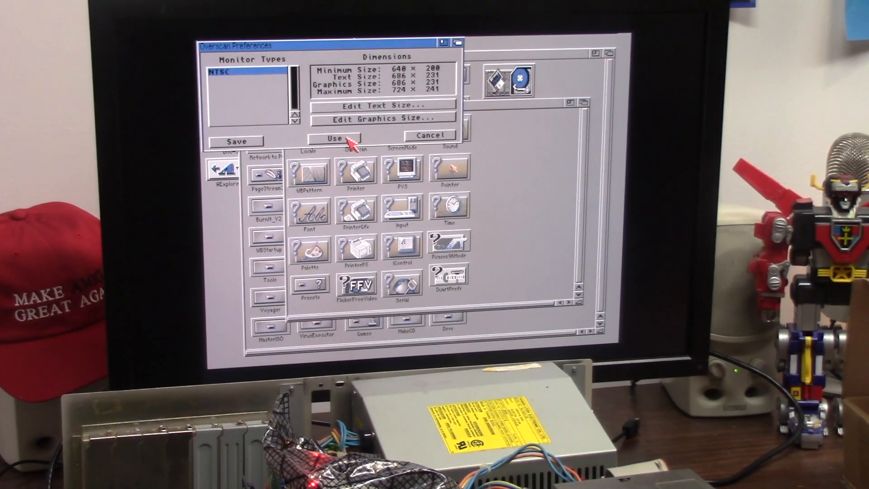
left_click(383, 105)
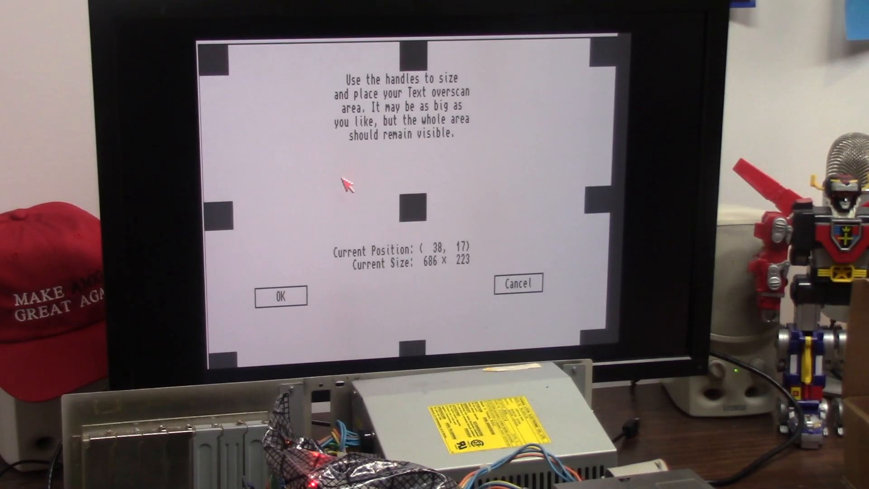
left_click(281, 296)
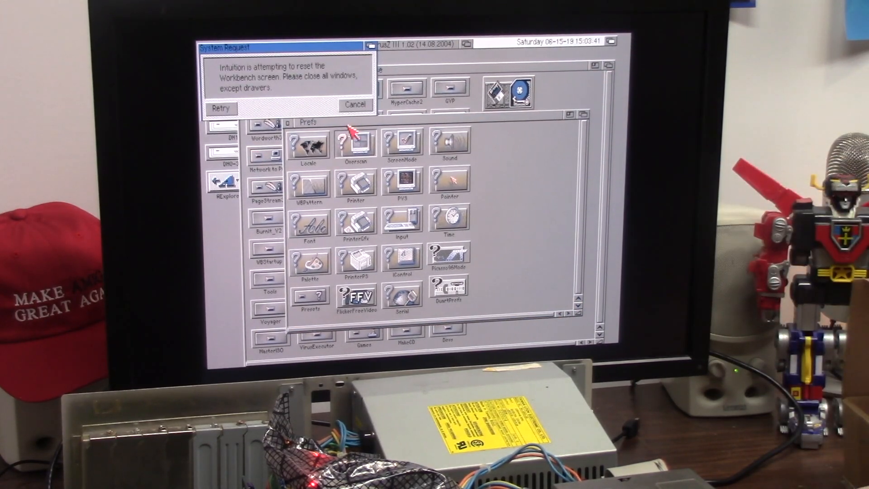
Cancel the Intuition screen-reset request and close the VirusZ window
left_click(355, 105)
left_click(360, 44)
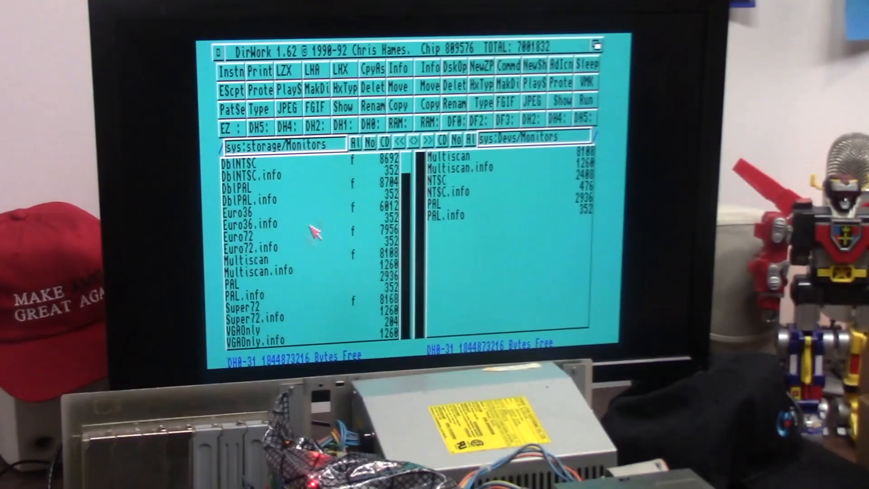
Close DirWork and the DH0 window and cancel the ScreenMode request
left_click(219, 51)
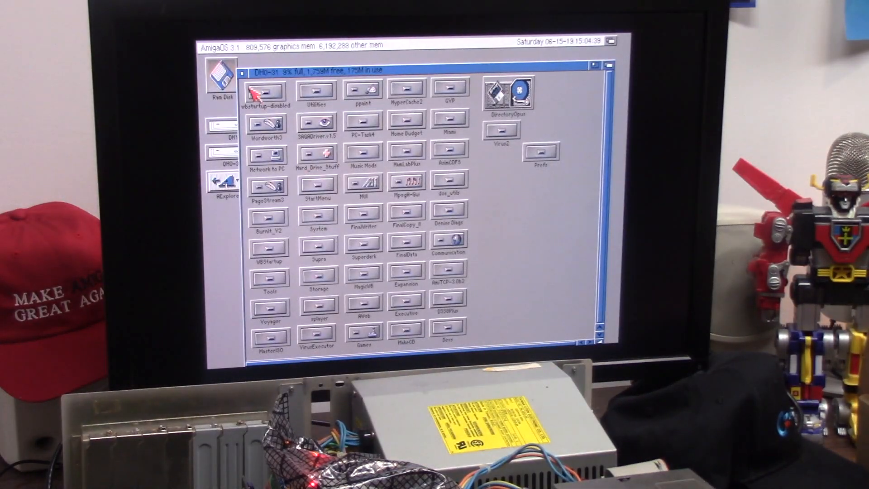
left_click(247, 73)
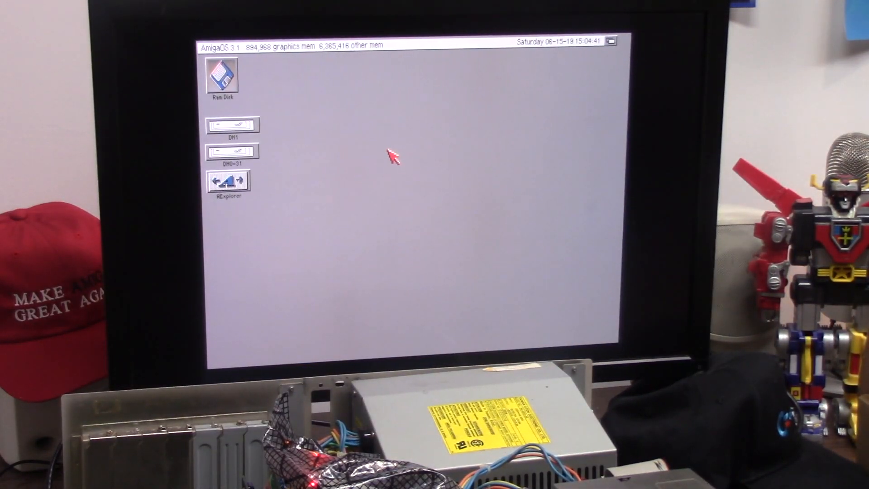
key("ctrl+super+super")
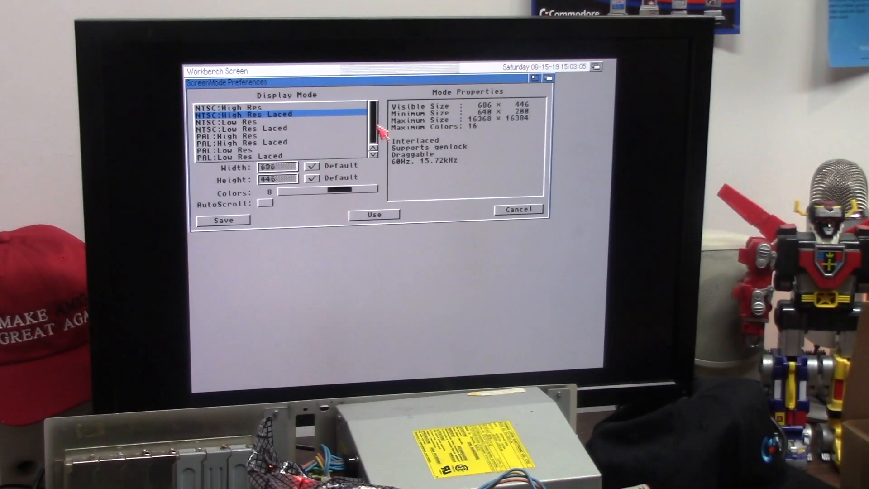
left_click(375, 129)
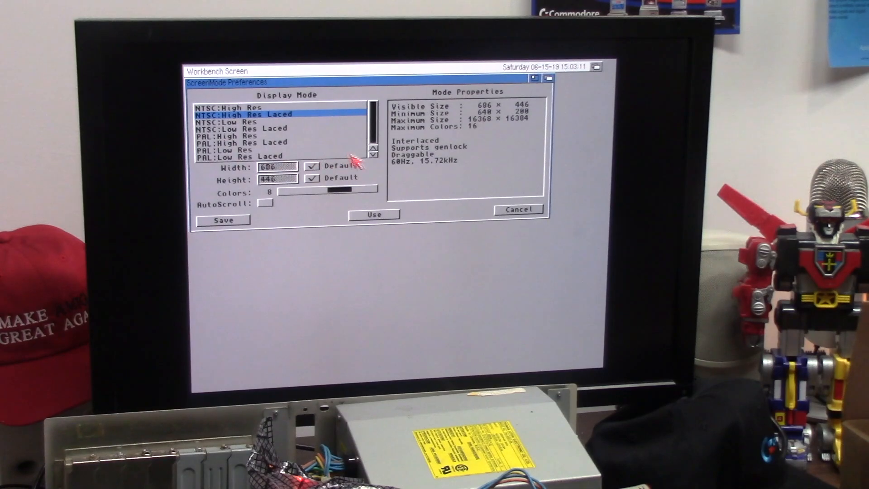
In DirWork, enter DH0:Devs/Monitors listing the Multiscan, NTSC and PAL drivers
left_click(254, 234)
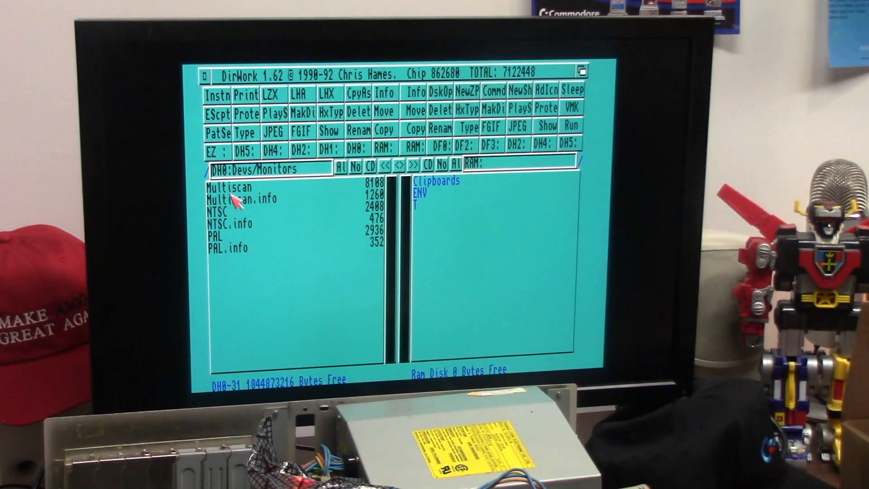
Delete PAL and PAL.info from Devs/Monitors, keeping Multiscan and NTSC
left_click(256, 204)
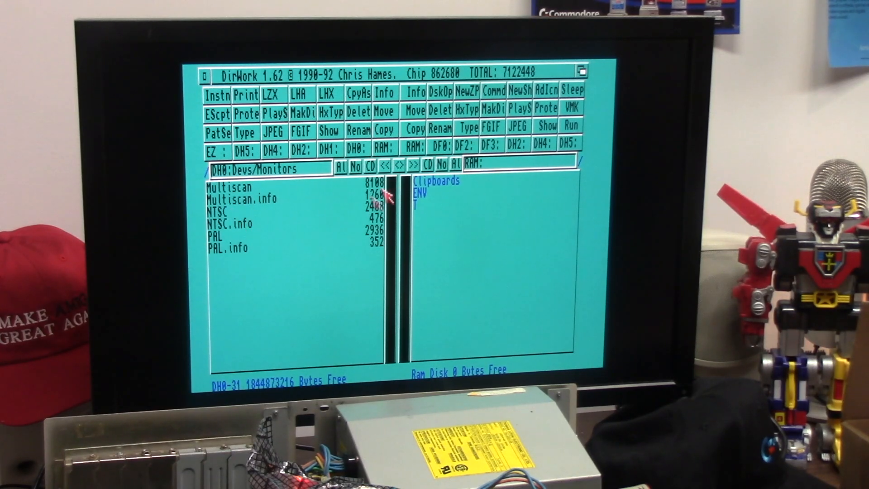
left_click_drag(231, 247, 231, 236)
left_click(358, 112)
type("sys:storage/monitors")
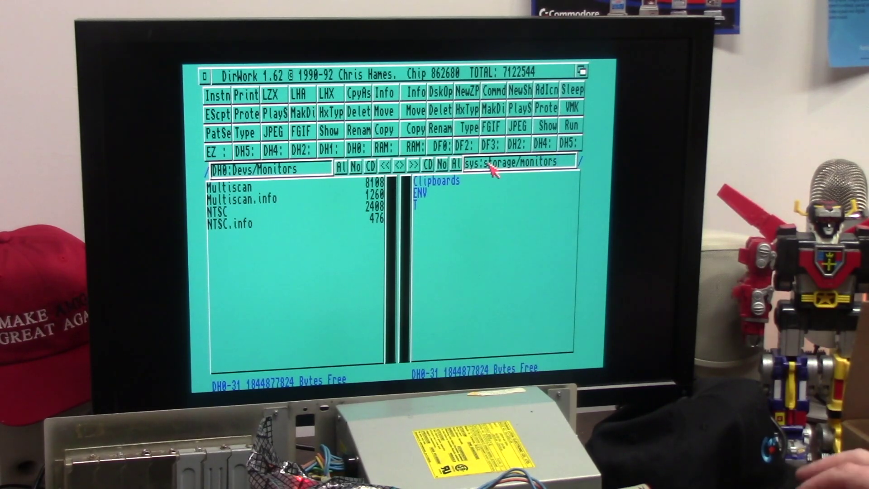
List sys:storage/monitors in the right pane, then close DirWork
key("Return")
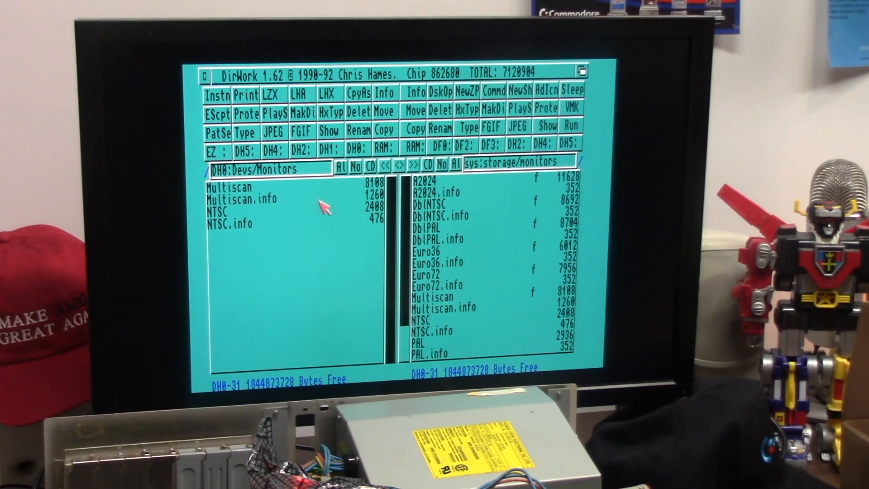
left_click(205, 75)
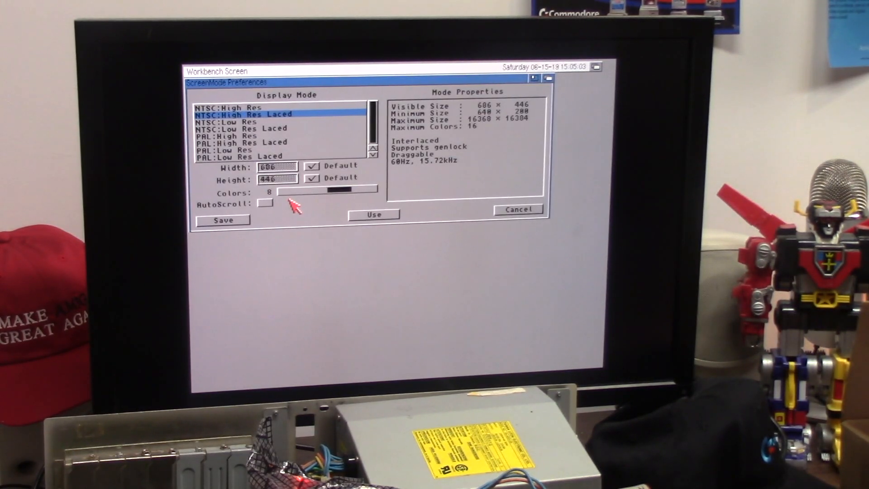
Save NTSC:High Res Laced as the screen mode in ScreenMode Preferences
left_click(224, 220)
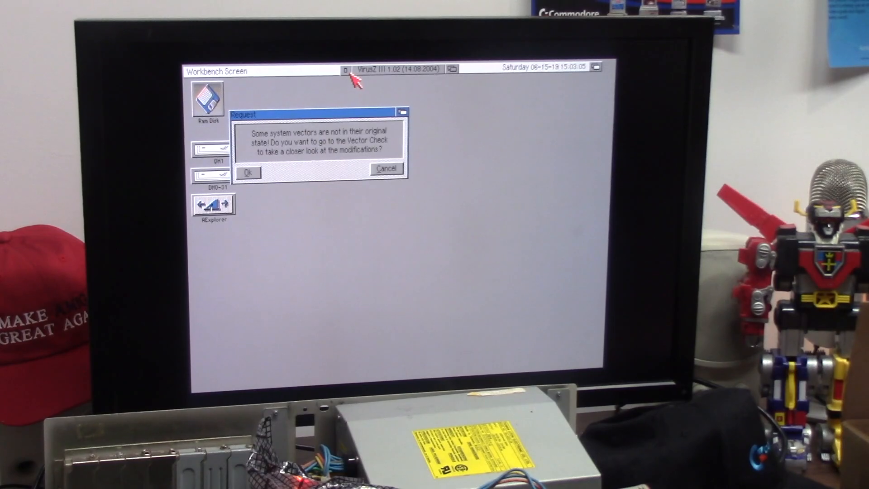
Cancel the VirusZ vectors warning and send the DirWork screen behind Workbench
left_click(397, 179)
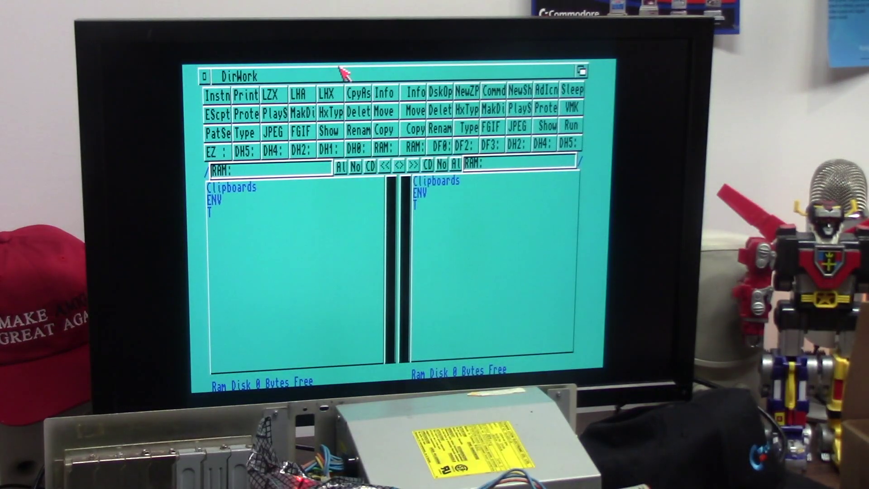
left_click_drag(345, 68, 345, 289)
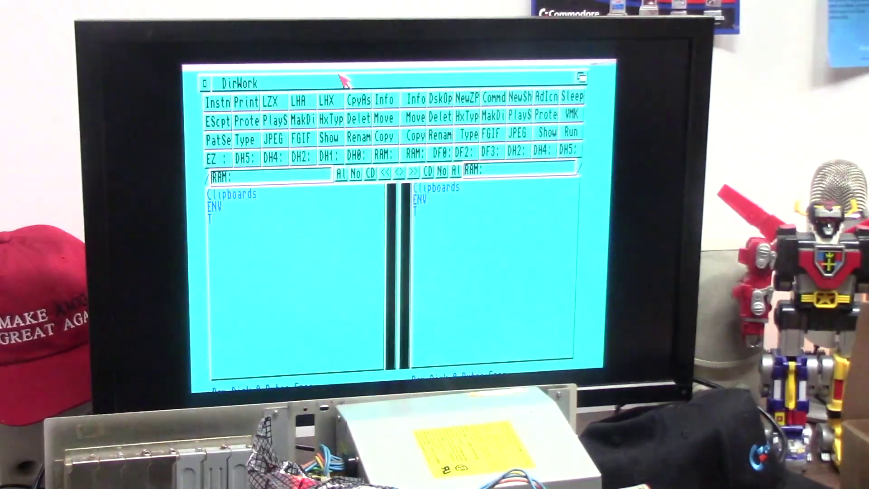
mouse_move(343, 73)
left_mouse_down()
mouse_move(345, 255)
mouse_move(345, 68)
left_mouse_up()
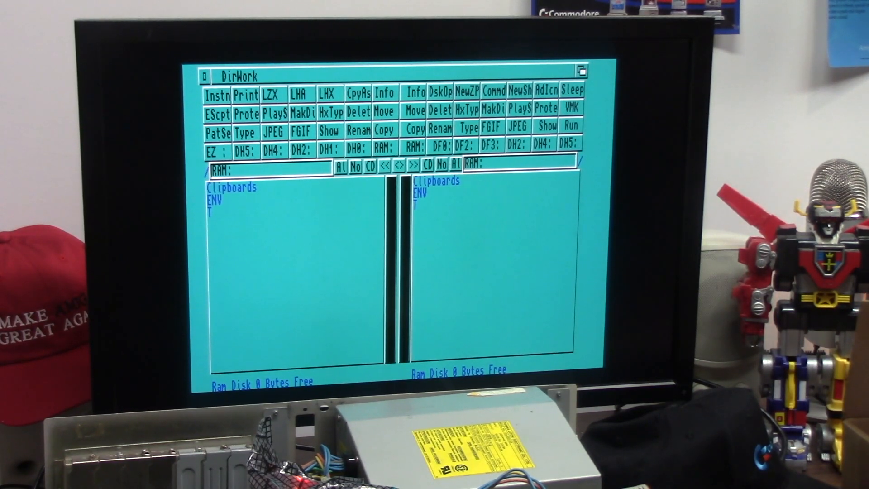
key("super+m")
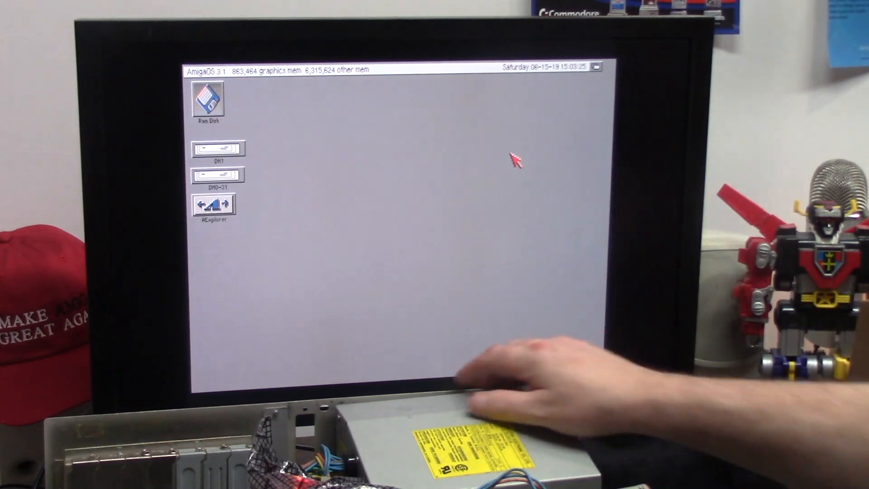